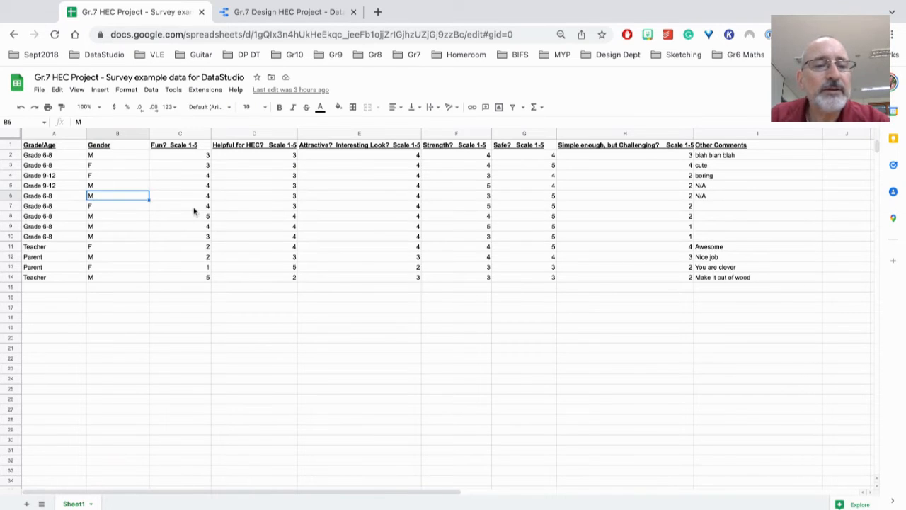
Switch to the Data Studio dashboard, duplicate the Grade/Age table and place the copy on the empty right half of the page
click(250, 13)
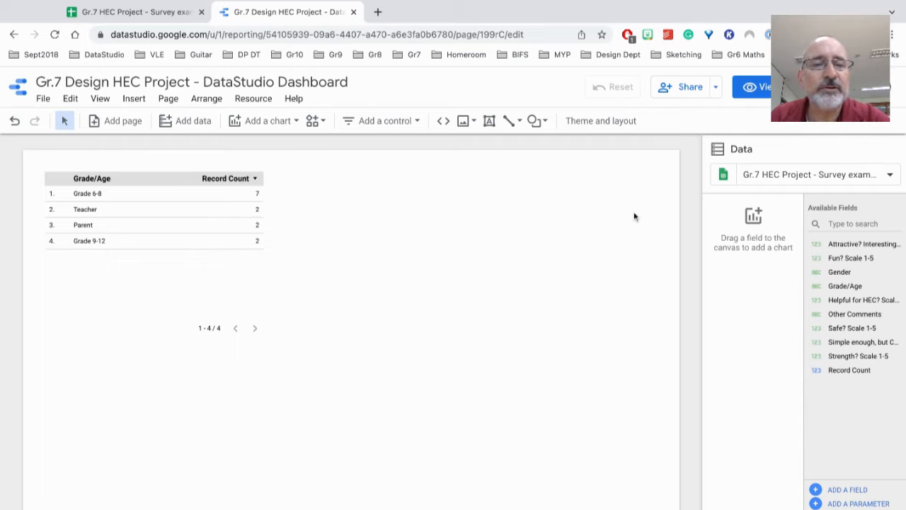
click(165, 179)
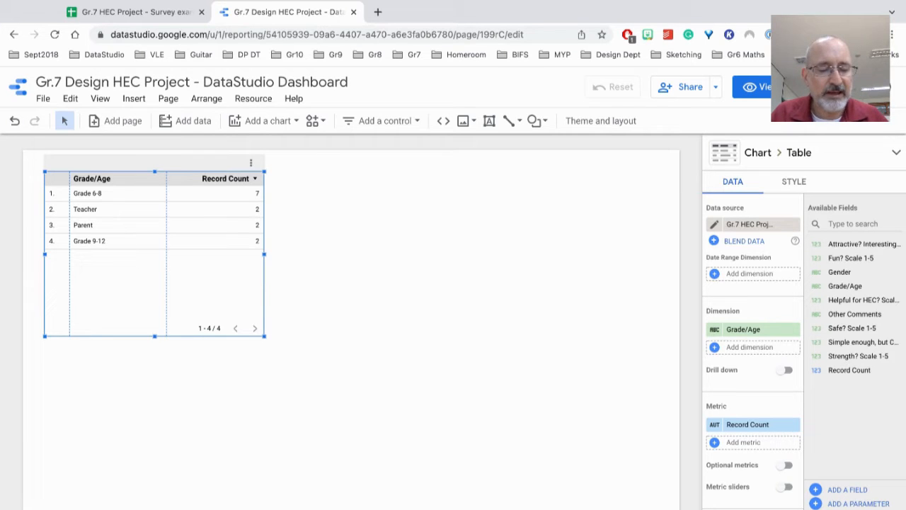
right_click(179, 164)
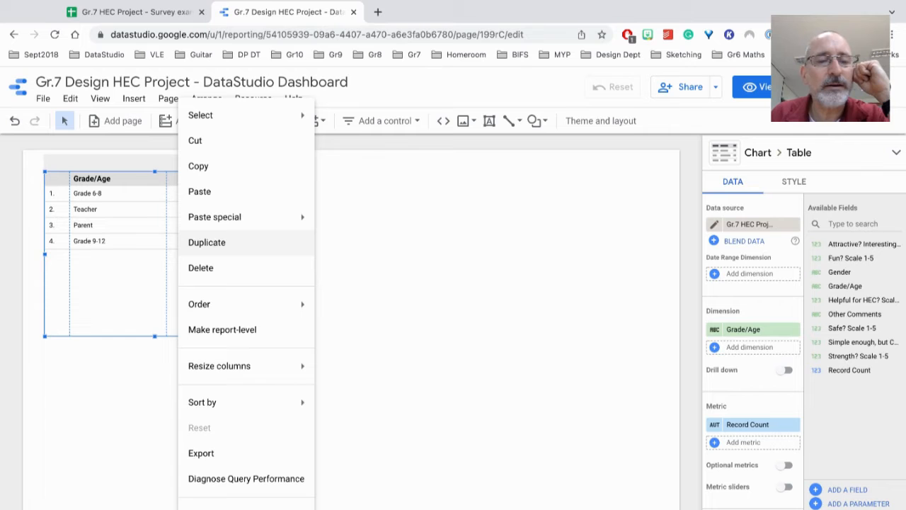
click(207, 243)
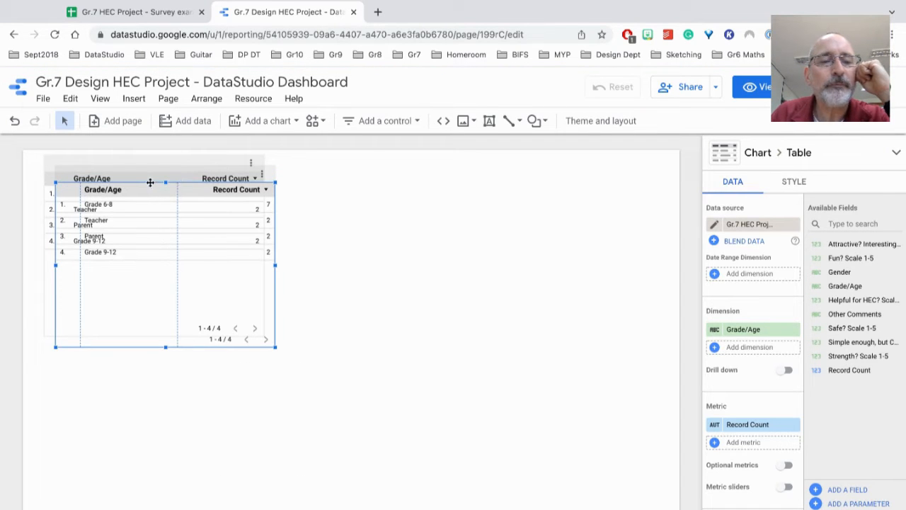
drag(151, 179, 489, 198)
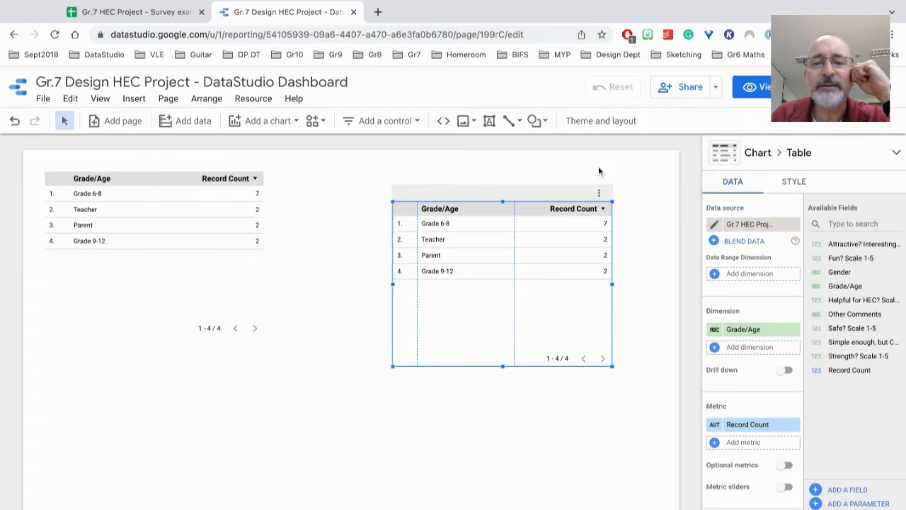
Change the duplicated Grade/Age table to a pie chart
click(759, 153)
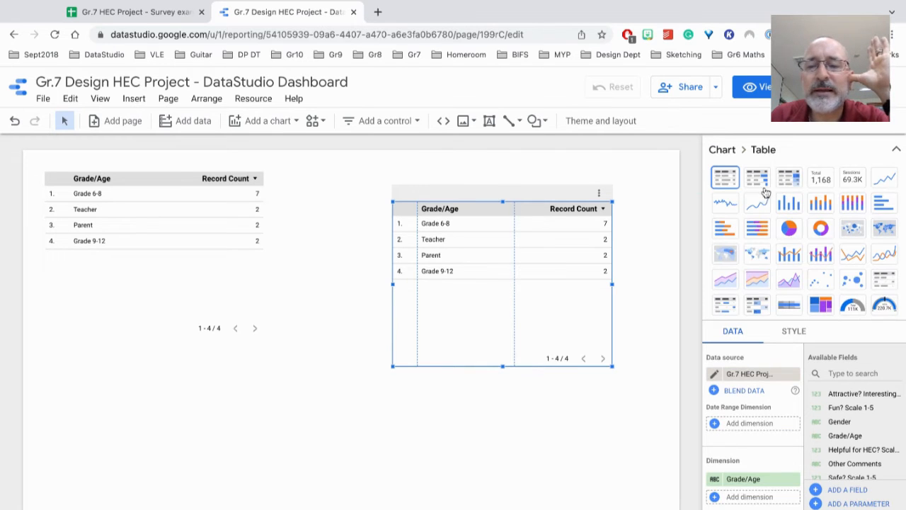
click(787, 230)
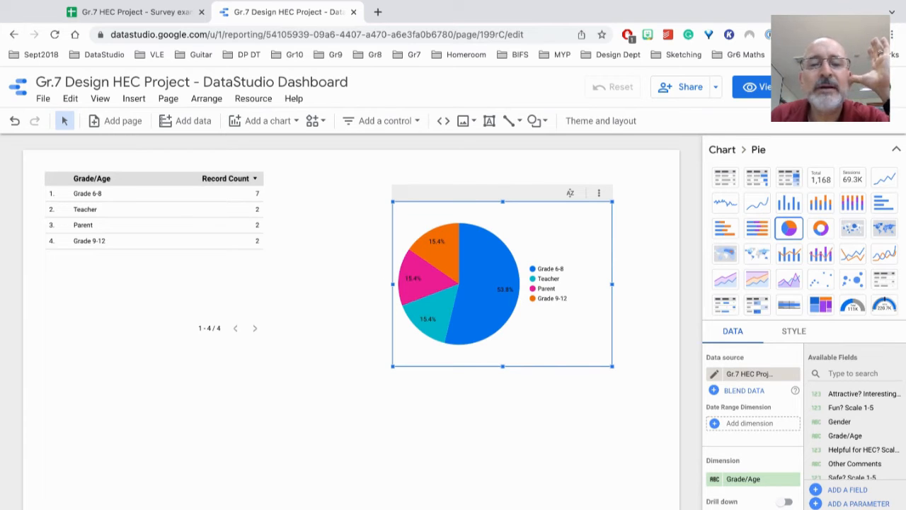
mouse_move(459, 292)
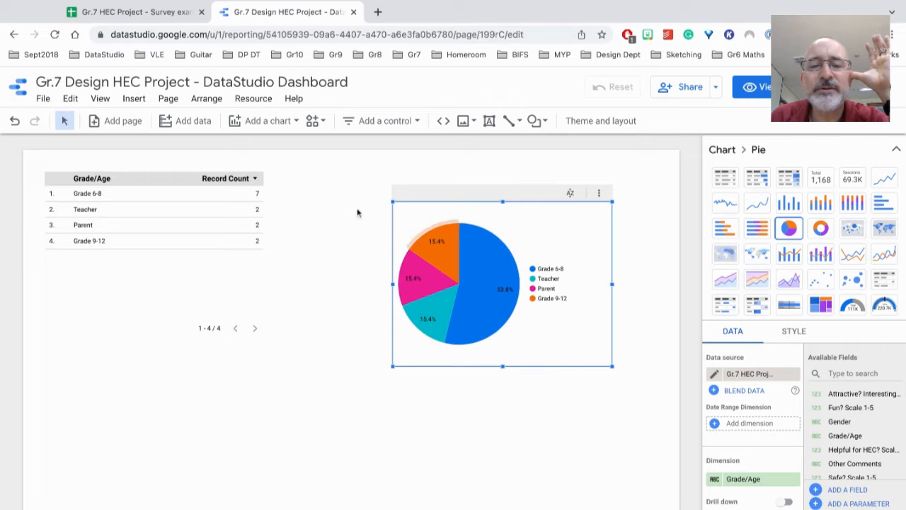
Add a text box above the pie chart reading "Age and Grade Breakdown of the Respondents"
click(489, 123)
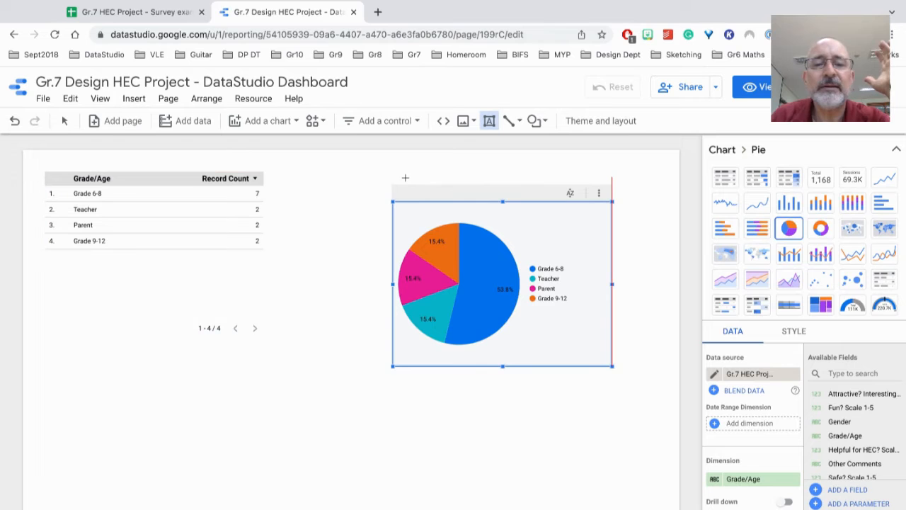
drag(405, 178, 602, 192)
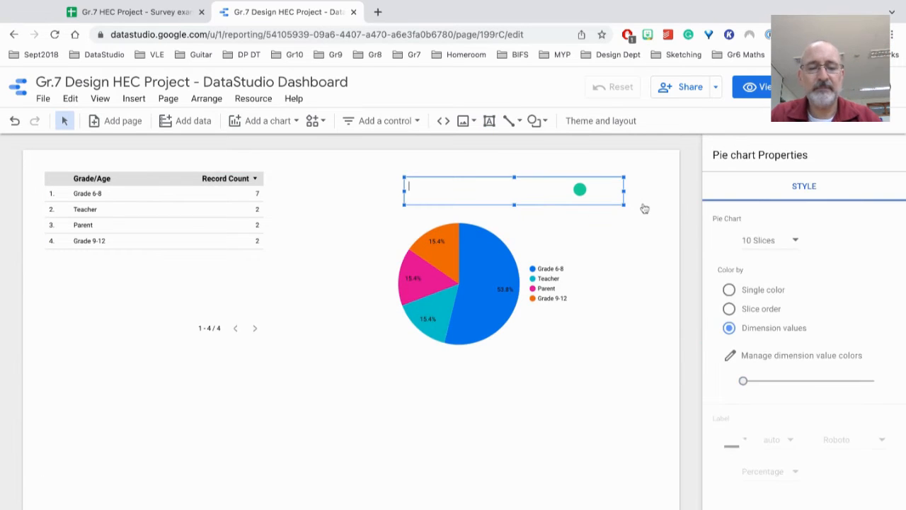
text(Age)
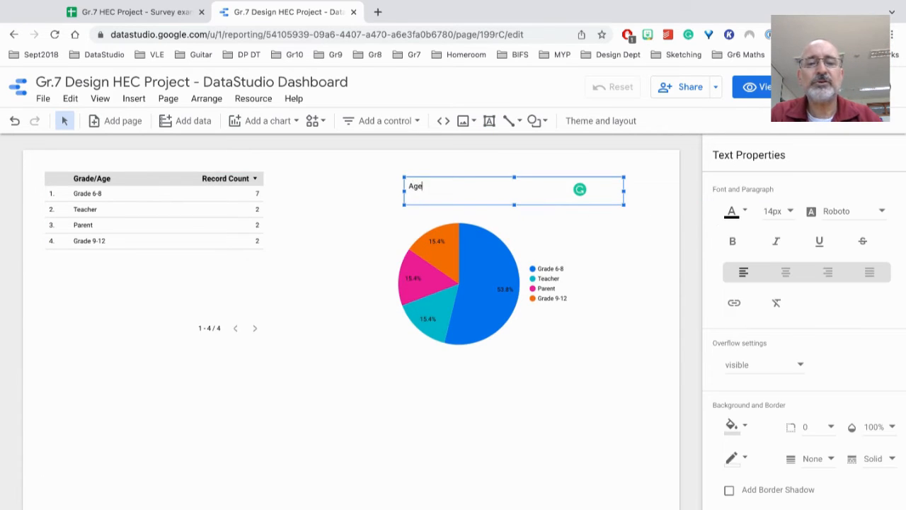
text( and Gr)
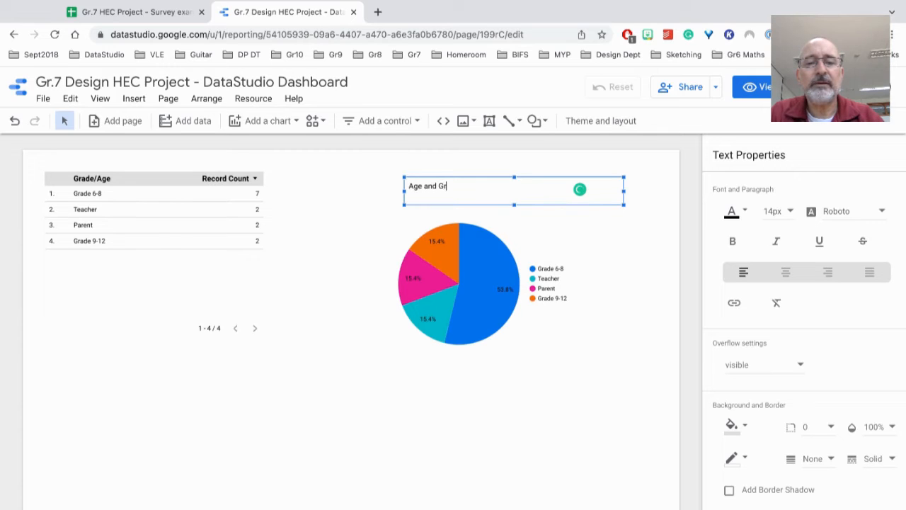
text(ade Breakdown of the )
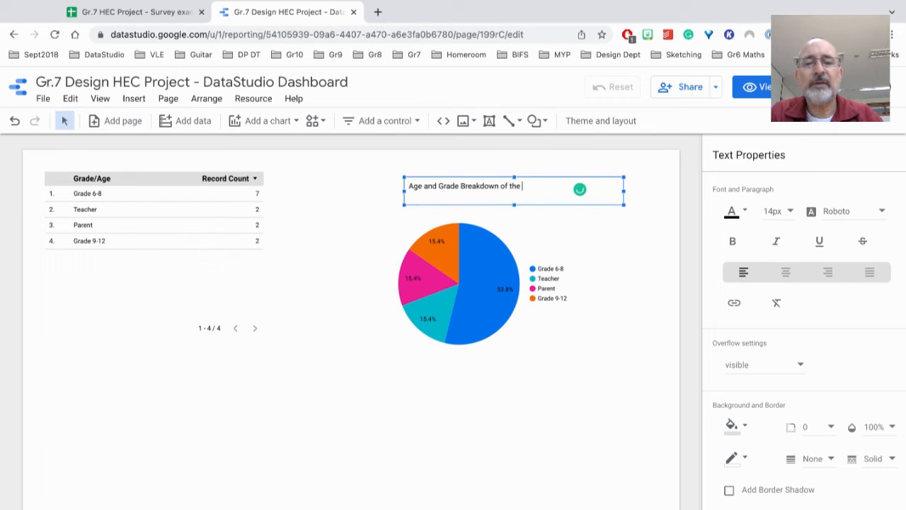
text(Respondents)
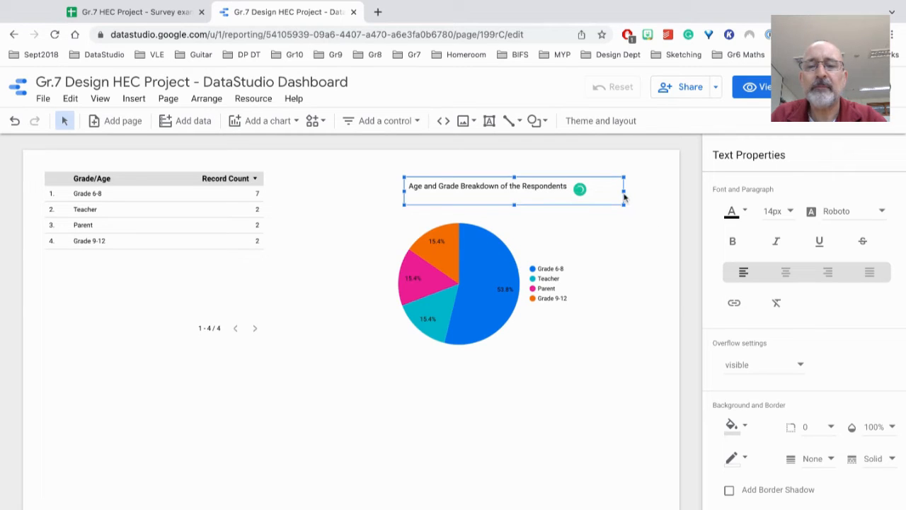
Narrow the title's text box slightly and centre its text above the pie chart
drag(624, 192, 599, 192)
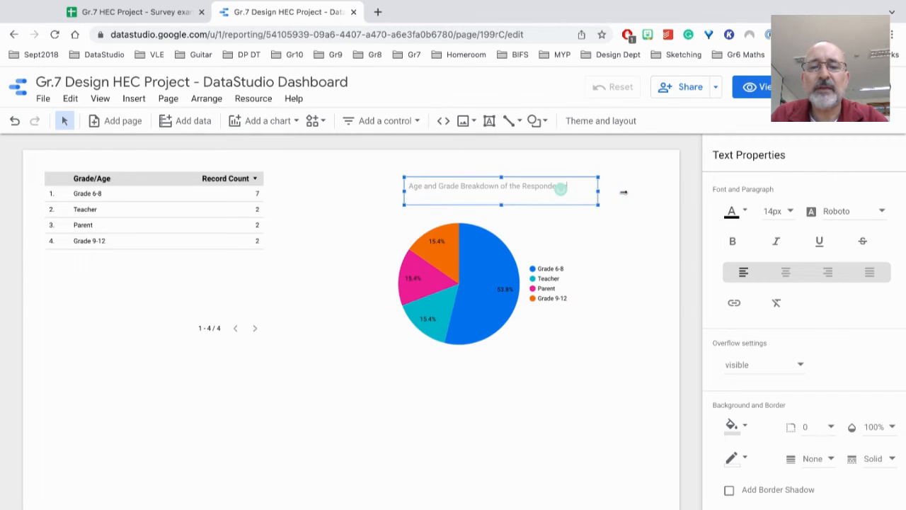
triple_click(509, 186)
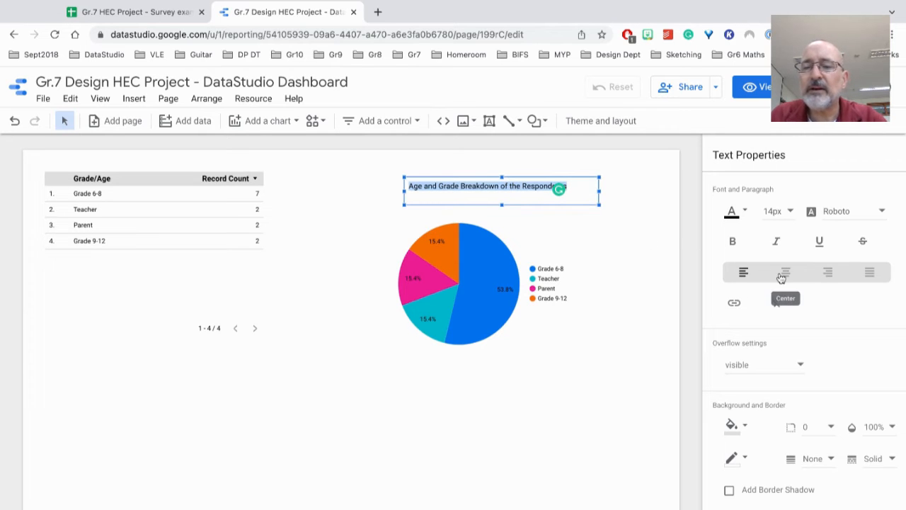
click(788, 211)
click(813, 216)
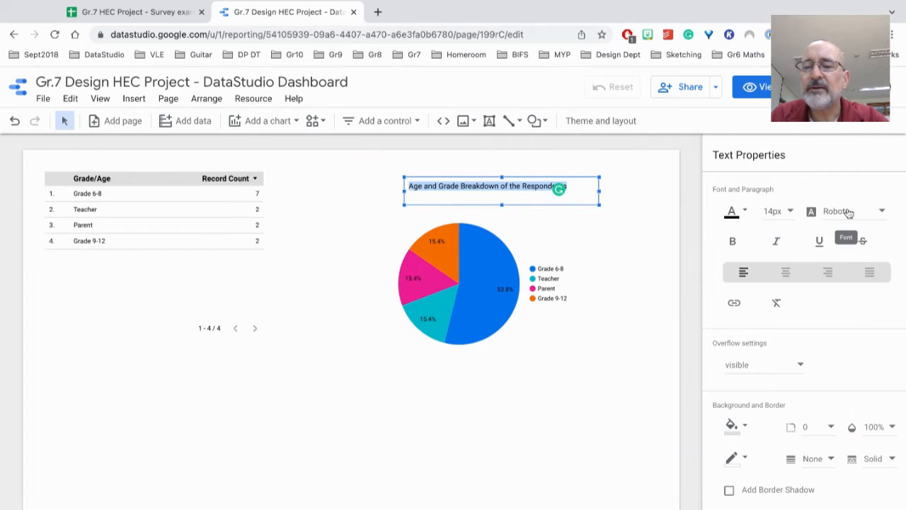
click(786, 272)
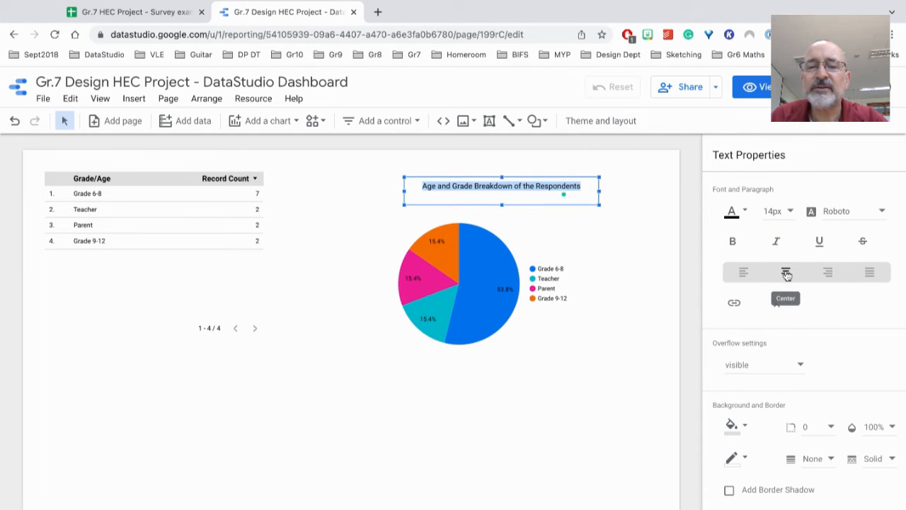
click(591, 179)
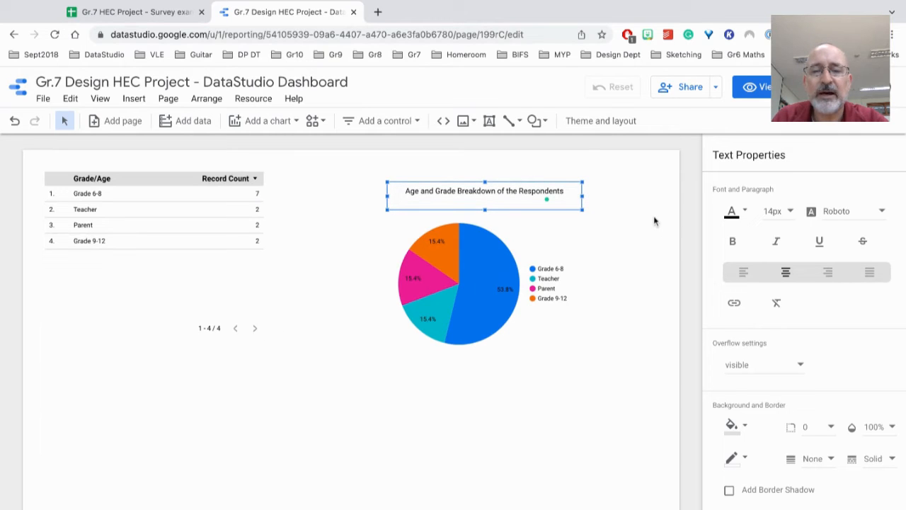
Give the pie chart's title box a light yellow-green background
scroll(709, 275, down, 1)
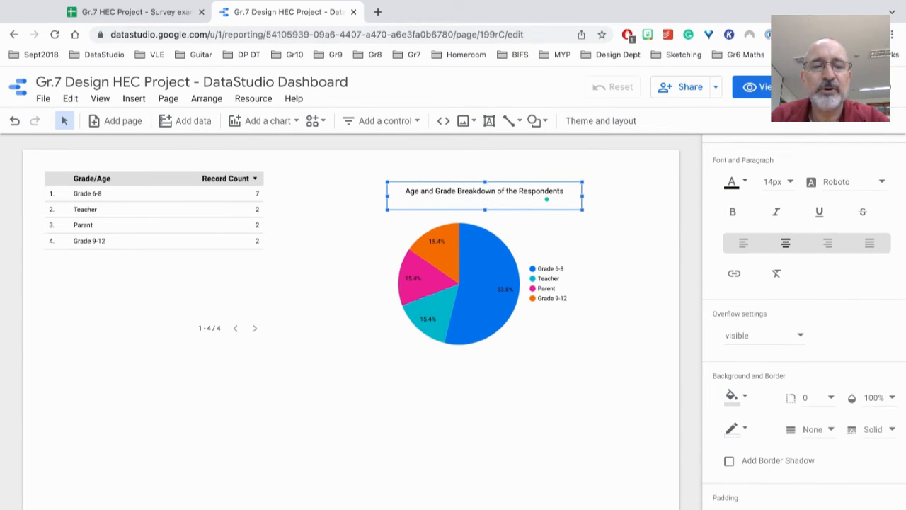
scroll(805, 322, down, 4)
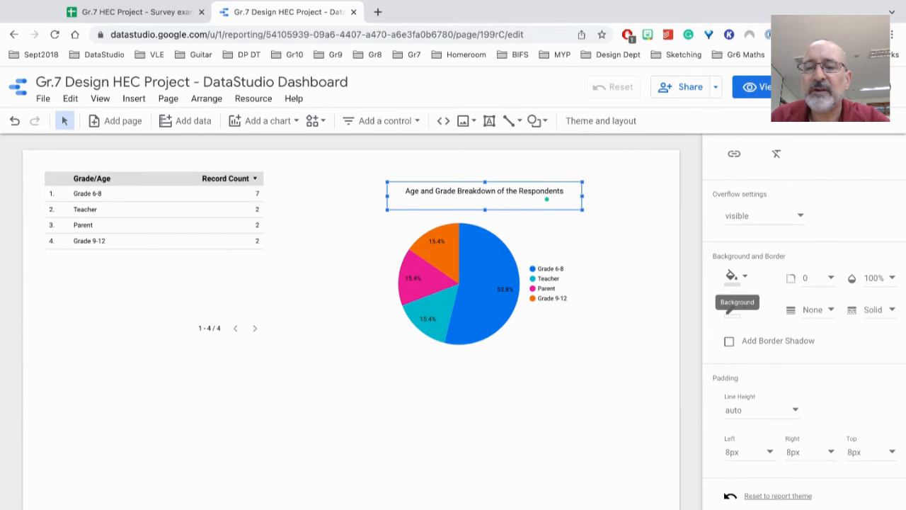
click(733, 275)
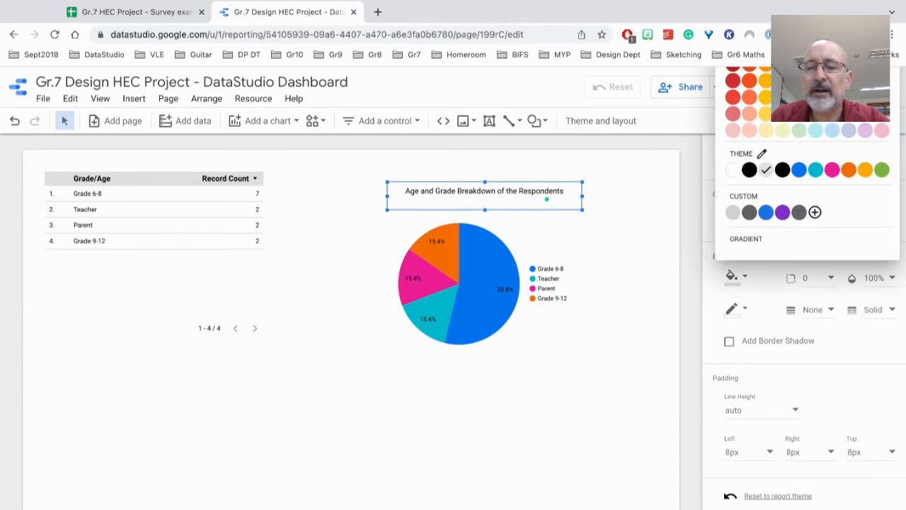
click(784, 131)
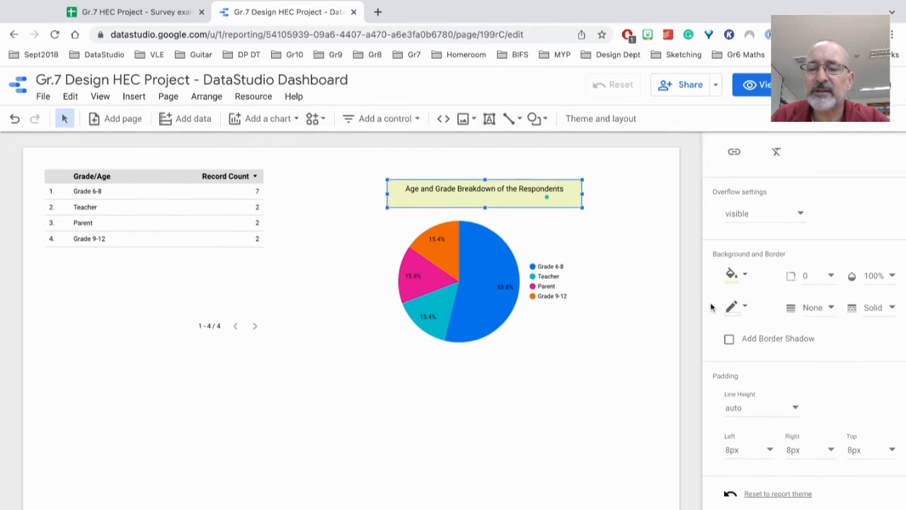
scroll(712, 308, up, 3)
click(644, 185)
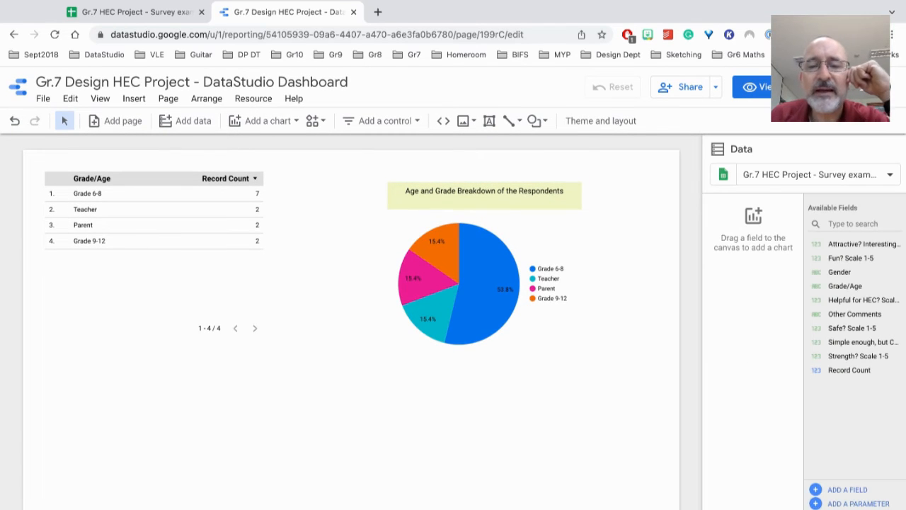
Shift the title box slightly left over the pie chart
click(540, 193)
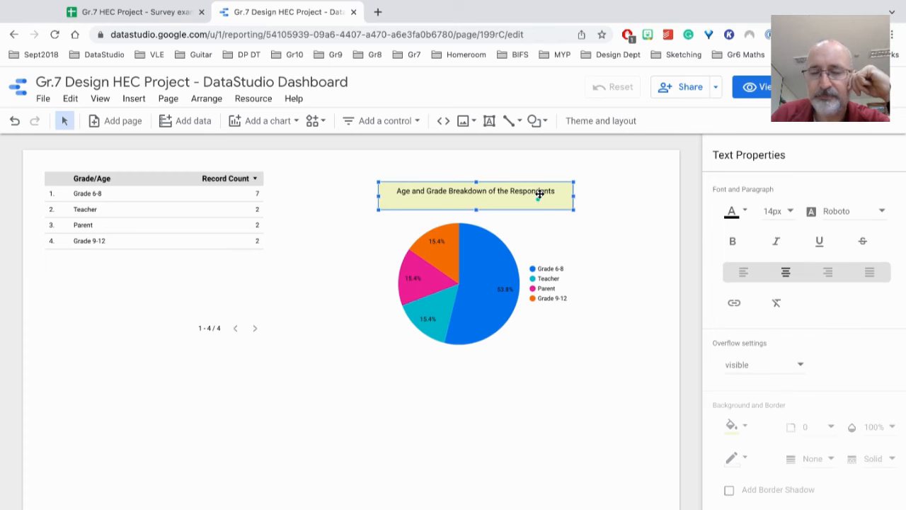
mouse_move(540, 195)
mouse_down()
mouse_move(503, 194)
mouse_move(538, 199)
mouse_up()
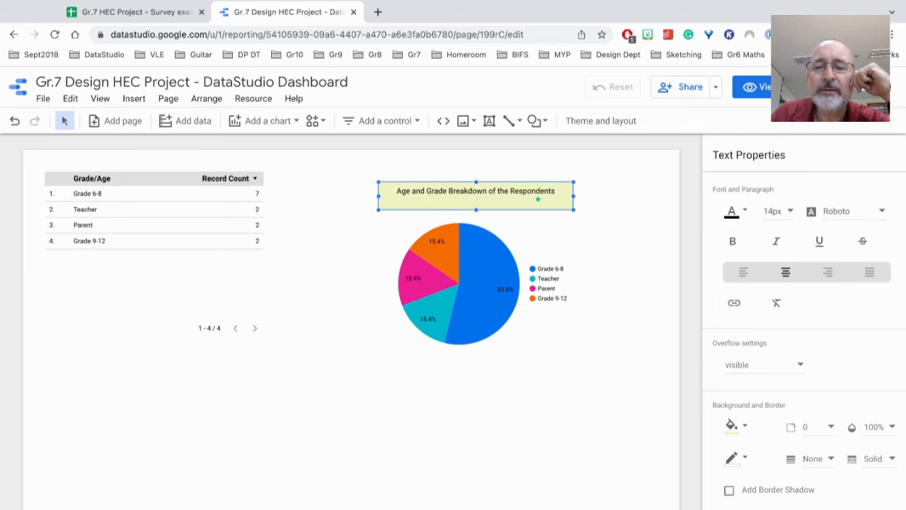
click(636, 209)
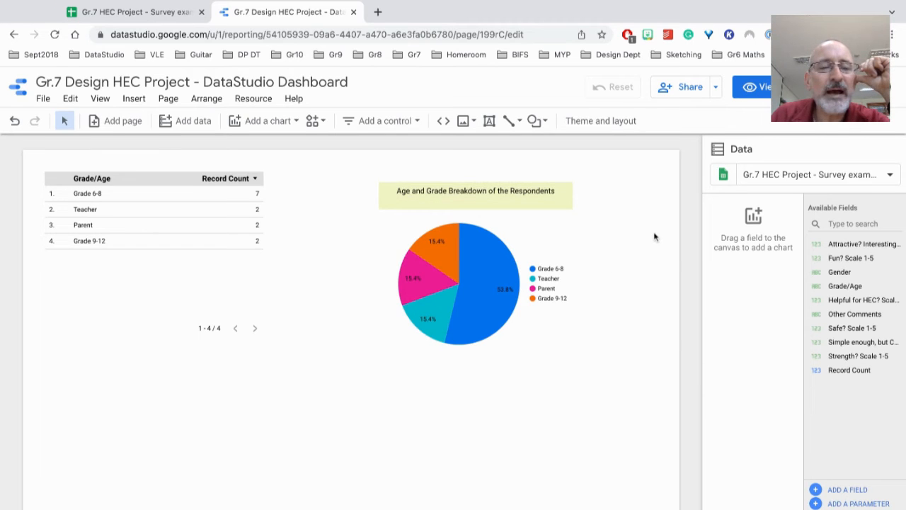
scroll(655, 237, down, 1)
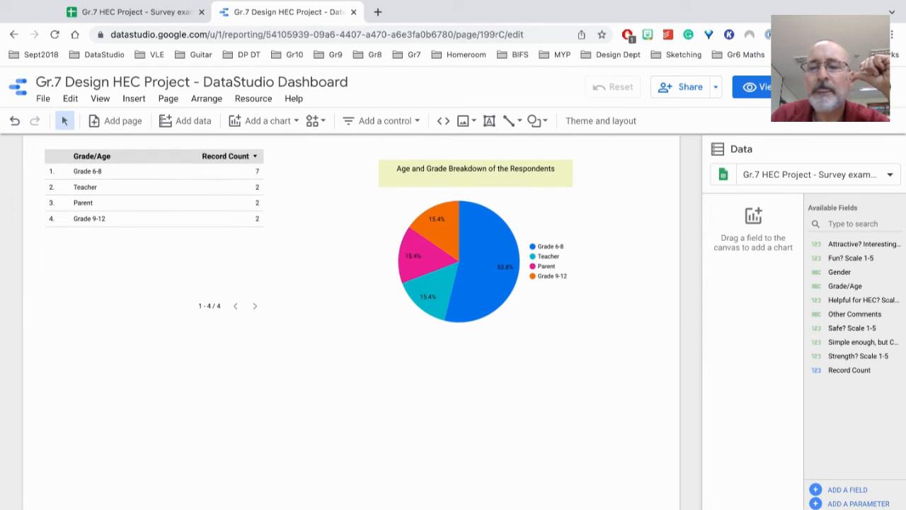
scroll(373, 268, down, 1)
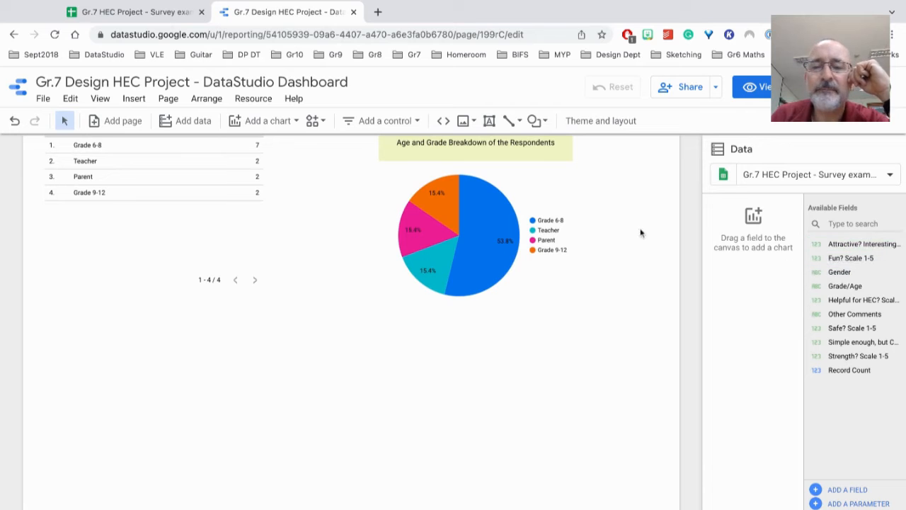
scroll(641, 233, up, 2)
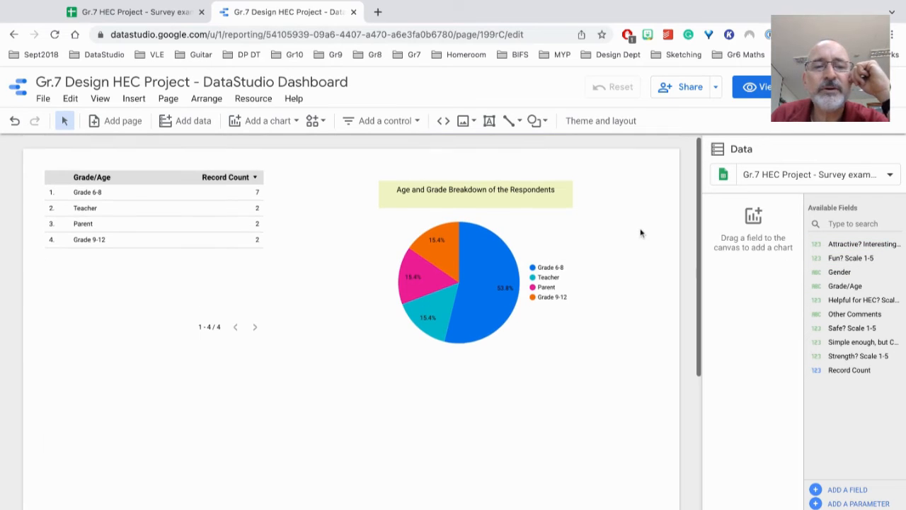
Duplicate the Grade/Age table into the space below the original, and shorten the original table to just below its rows
click(152, 165)
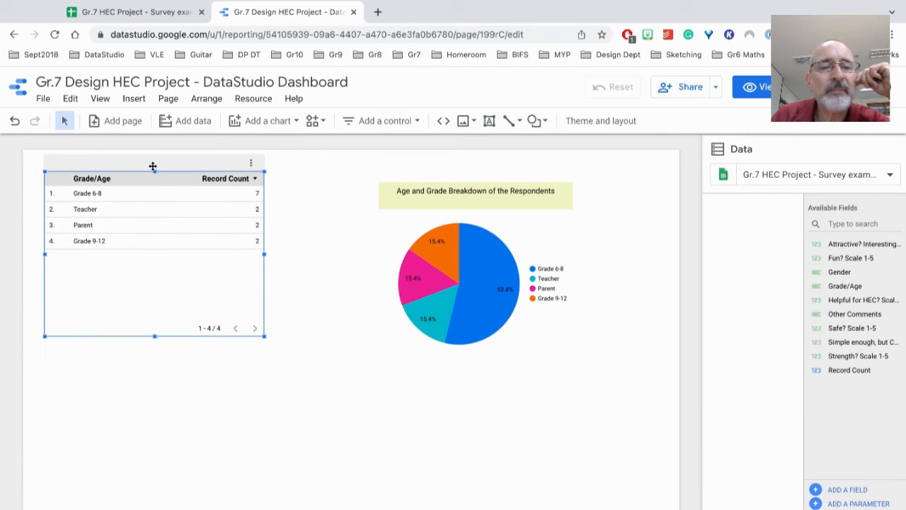
right_click(153, 166)
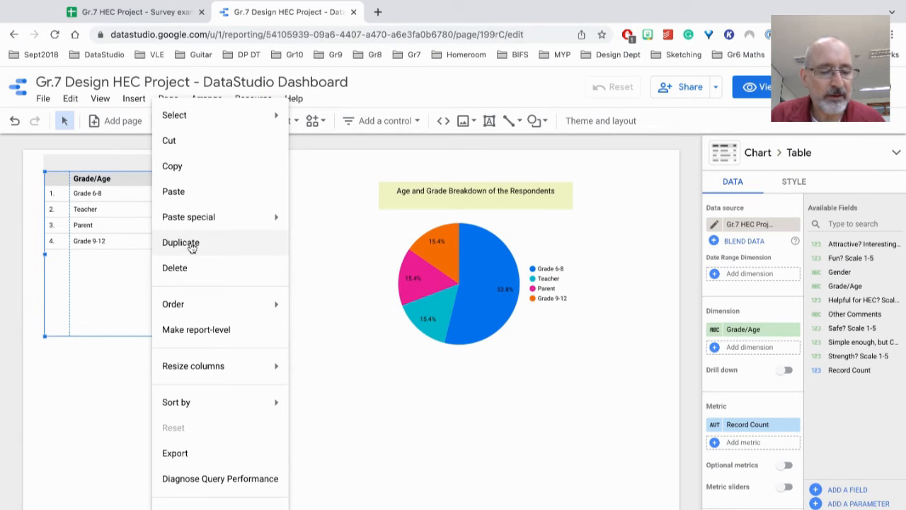
click(181, 243)
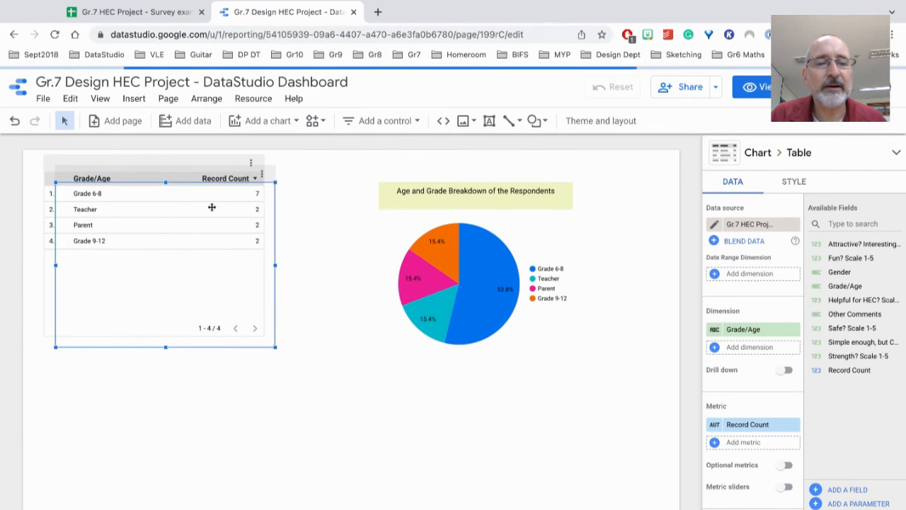
drag(166, 174, 250, 288)
click(114, 319)
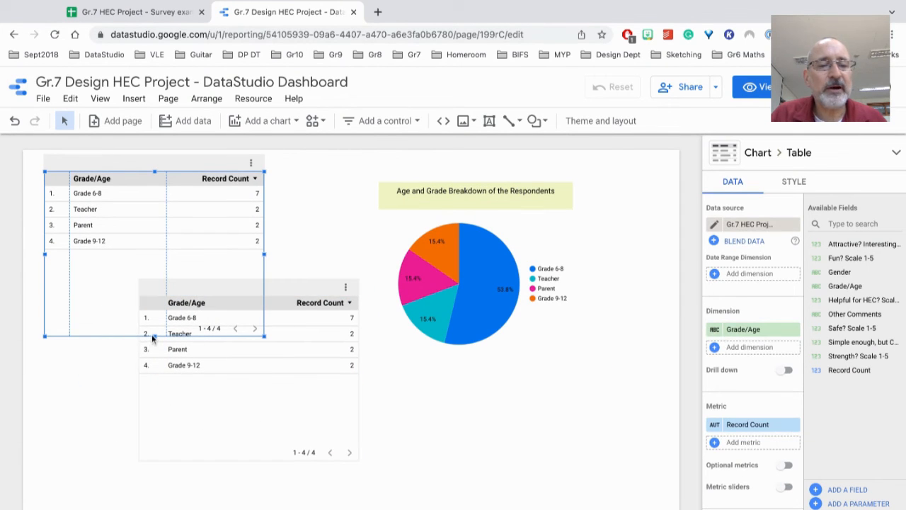
drag(153, 337, 154, 270)
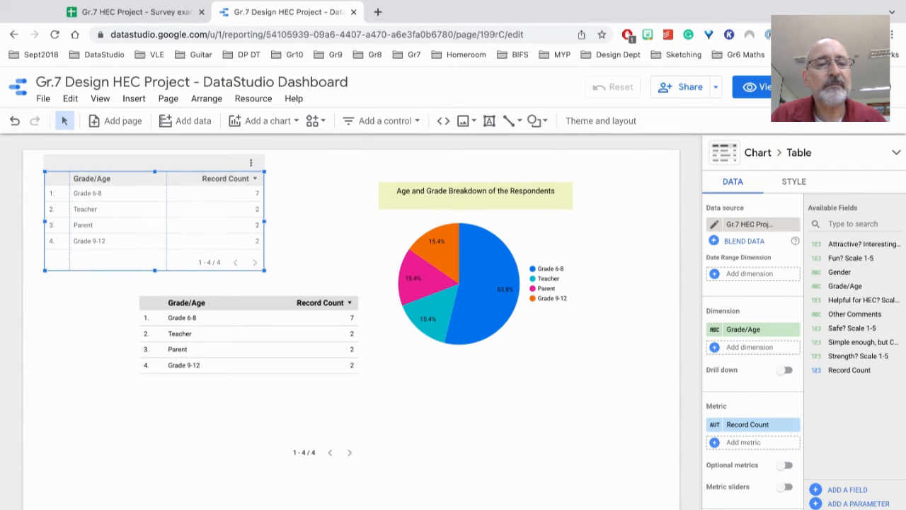
Shift the duplicate Grade/Age table slightly down and replace its Record Count metric with Attractive? Interesting Look? Scale 1-5
click(262, 307)
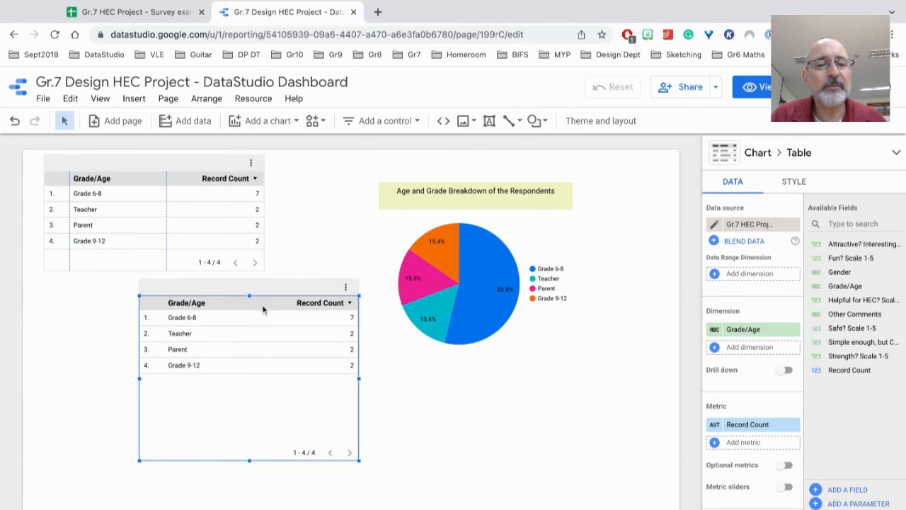
drag(276, 290, 265, 297)
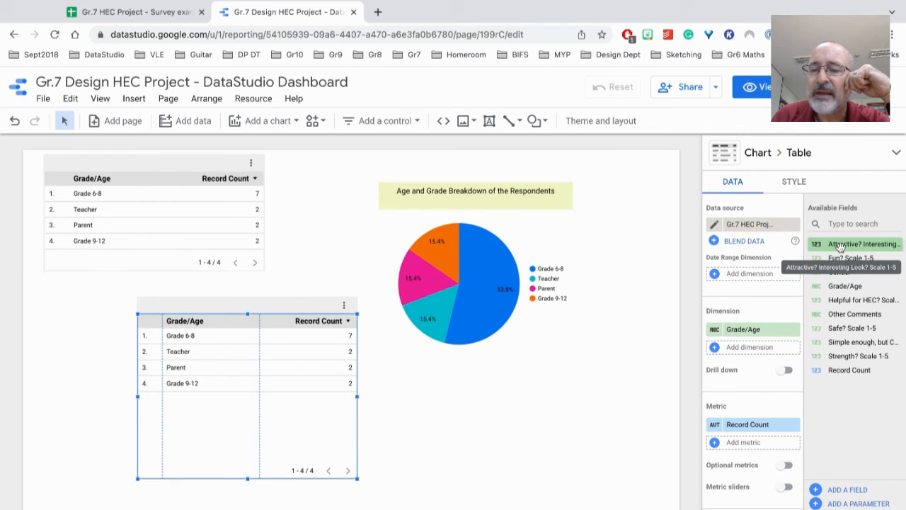
drag(841, 246, 753, 425)
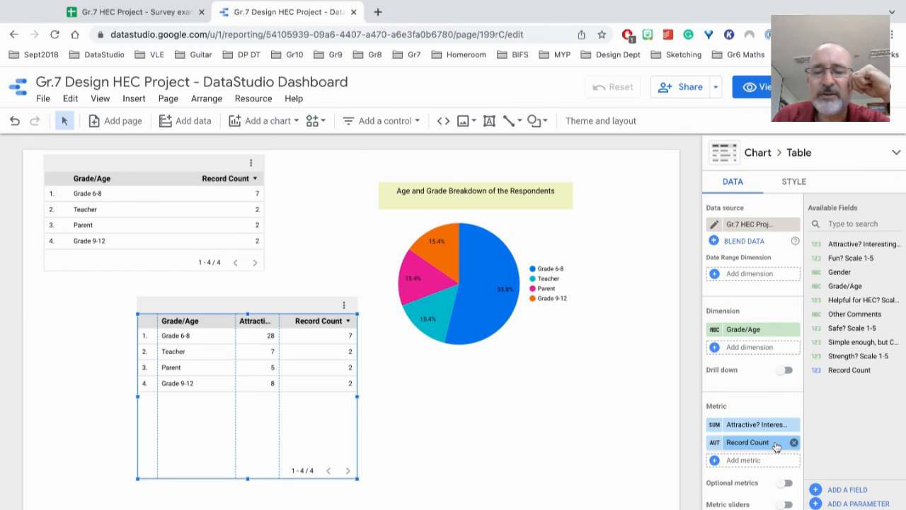
click(795, 443)
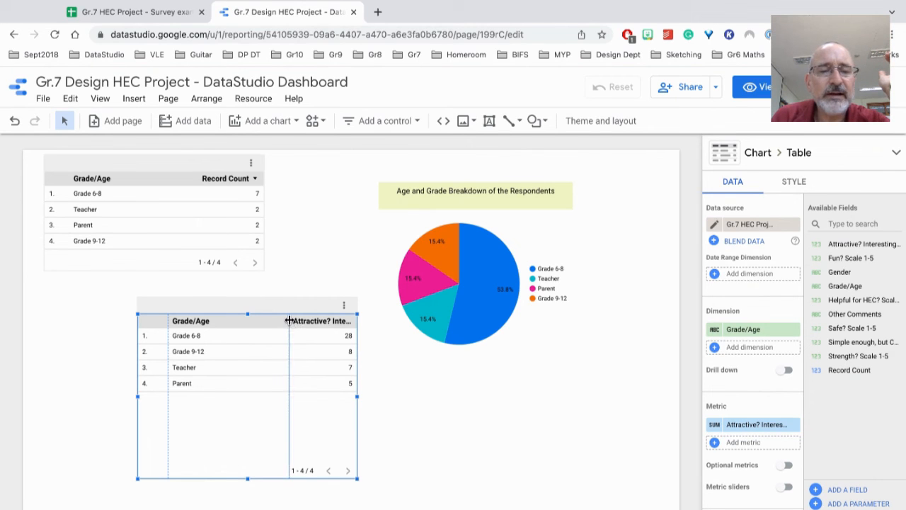
Widen the lower table's Attractive? Interesting Look? column by narrowing Grade/Age, and set that metric's aggregation to Count
drag(289, 321, 233, 321)
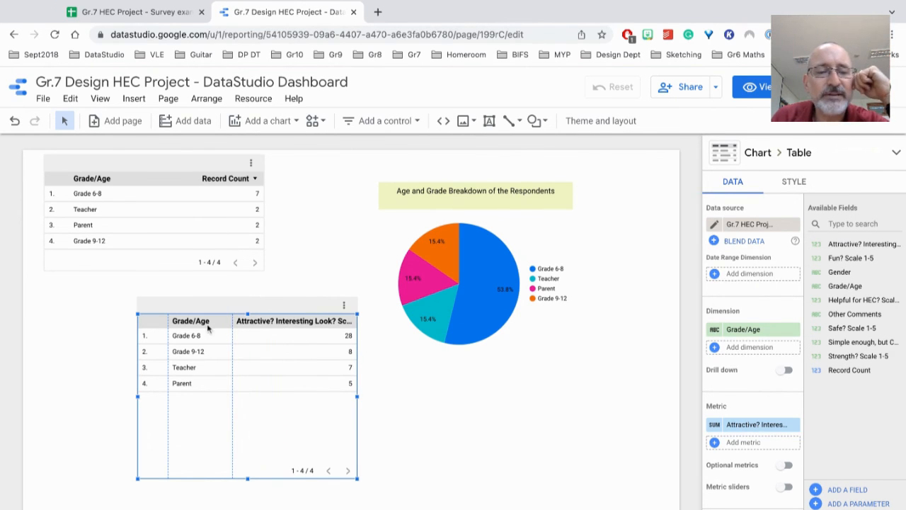
drag(232, 321, 224, 320)
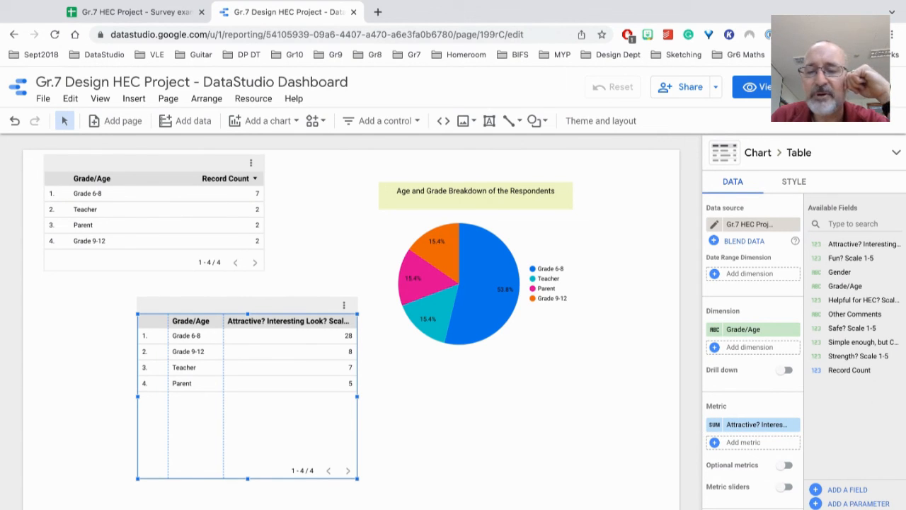
click(717, 427)
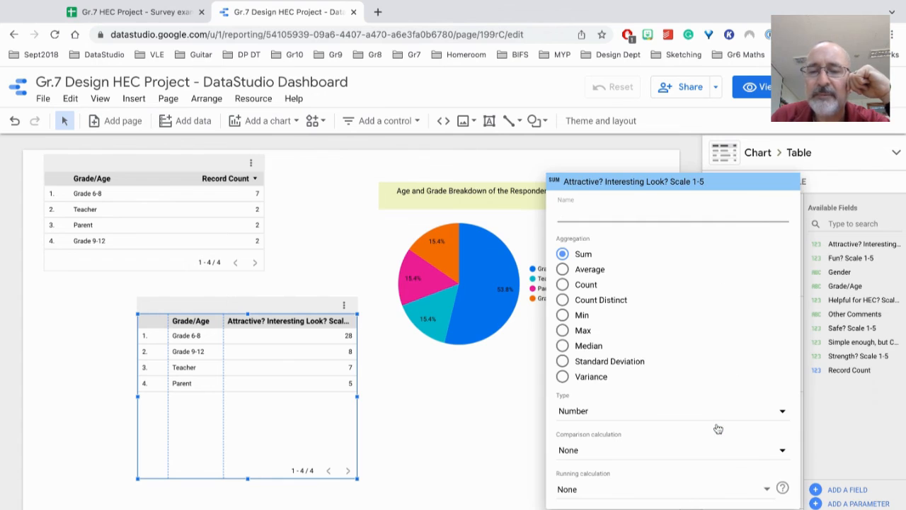
click(592, 287)
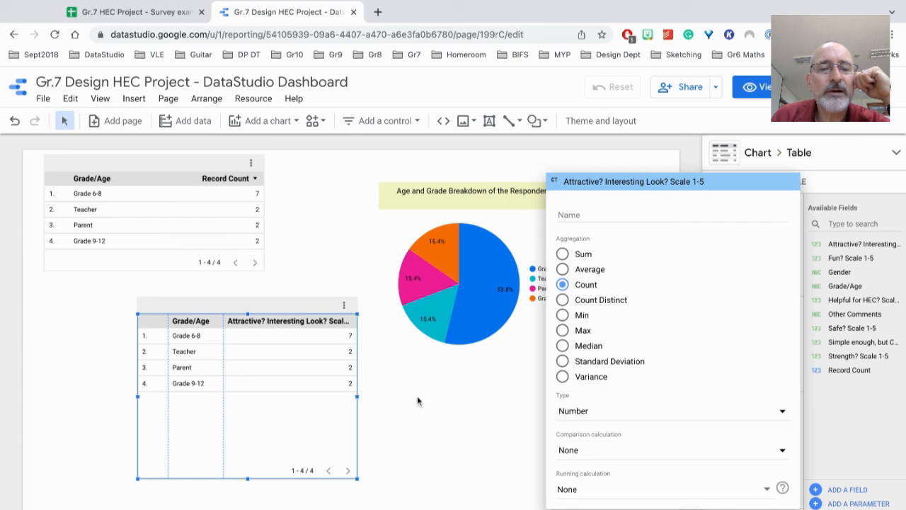
click(281, 303)
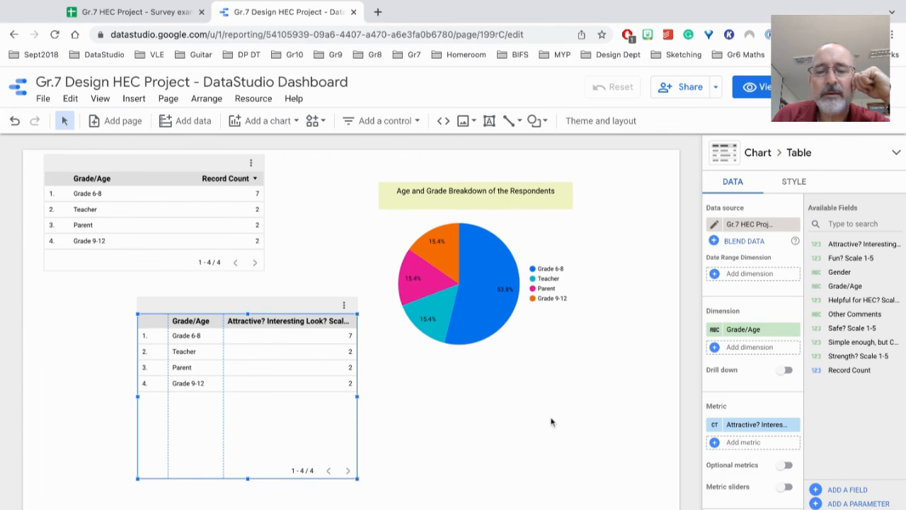